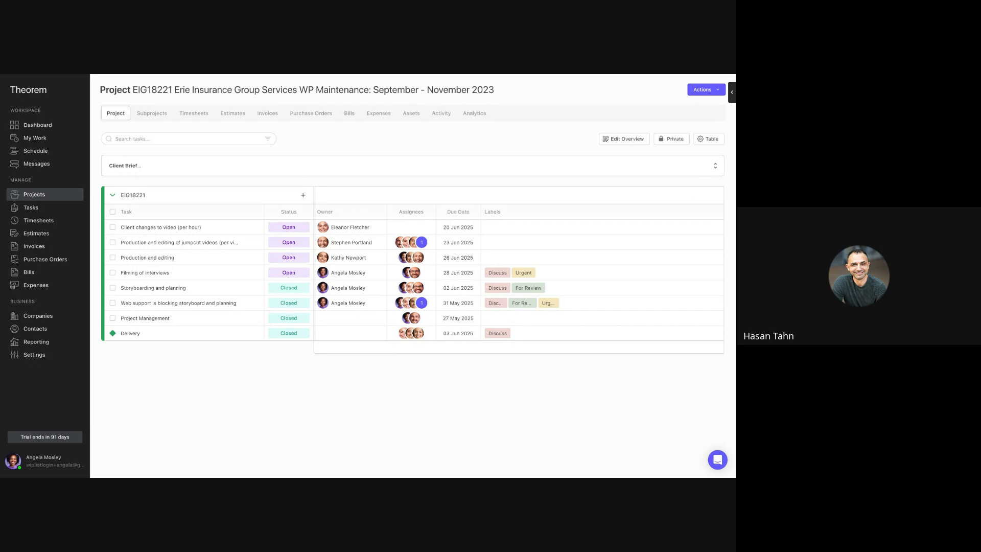
- Show the Item, Time Used and Start Date properties as additional columns in the project's task table
left_click(707, 140)
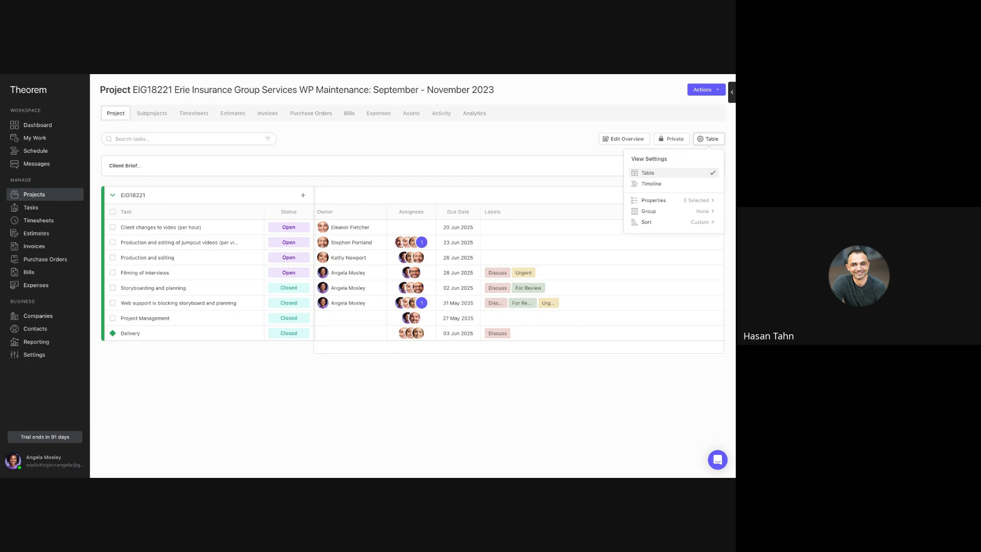
left_click(691, 202)
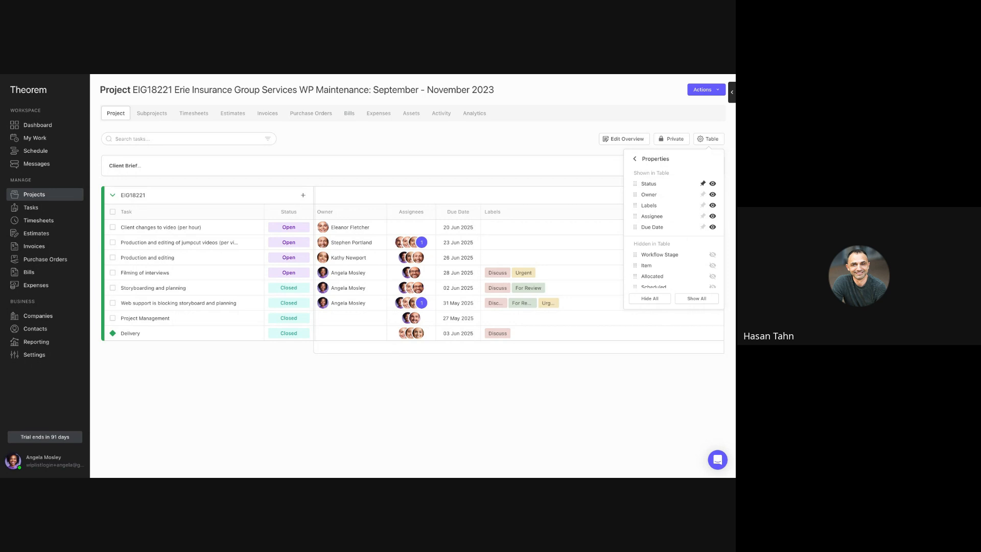
left_click(712, 265)
scroll(712, 265, "down", 1)
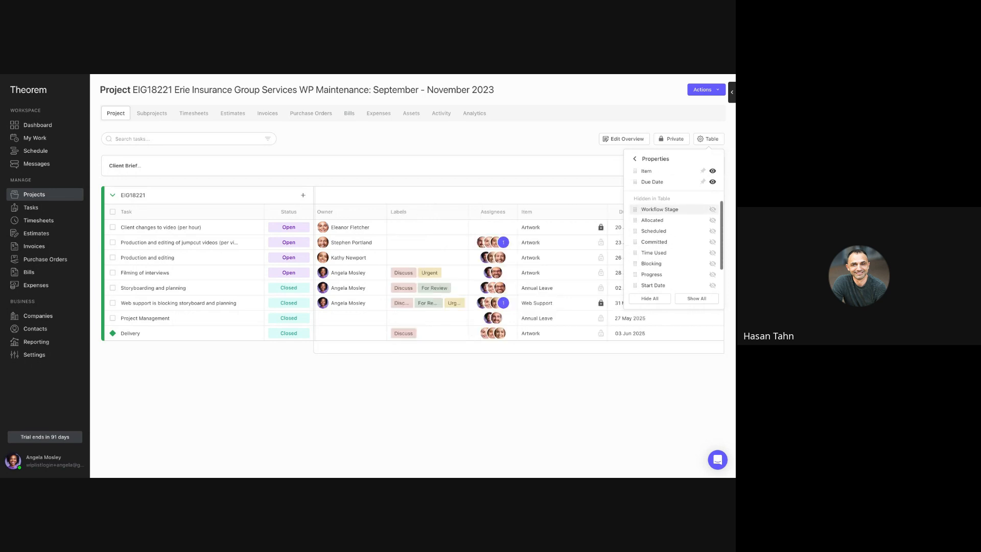
left_click(712, 252)
scroll(712, 251, "down", 1)
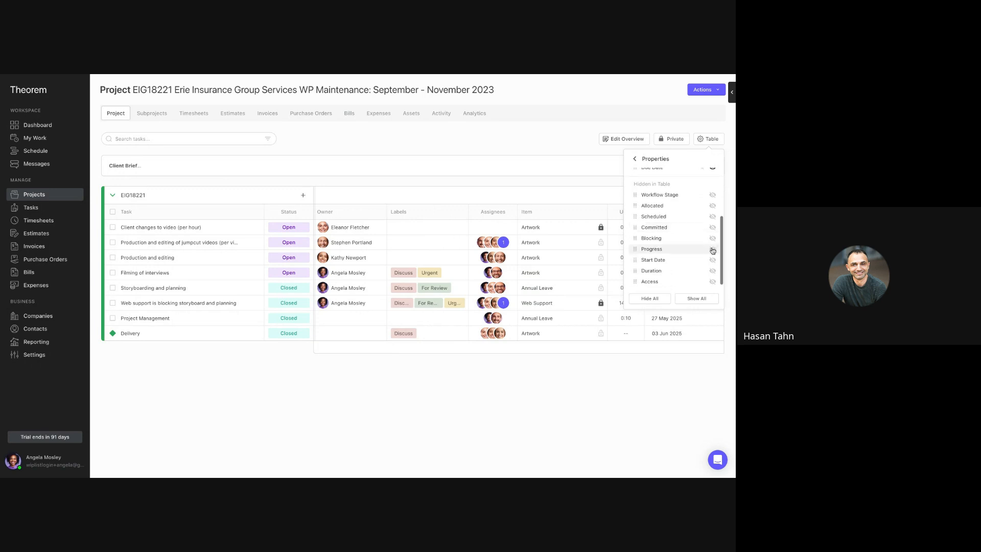
left_click(713, 261)
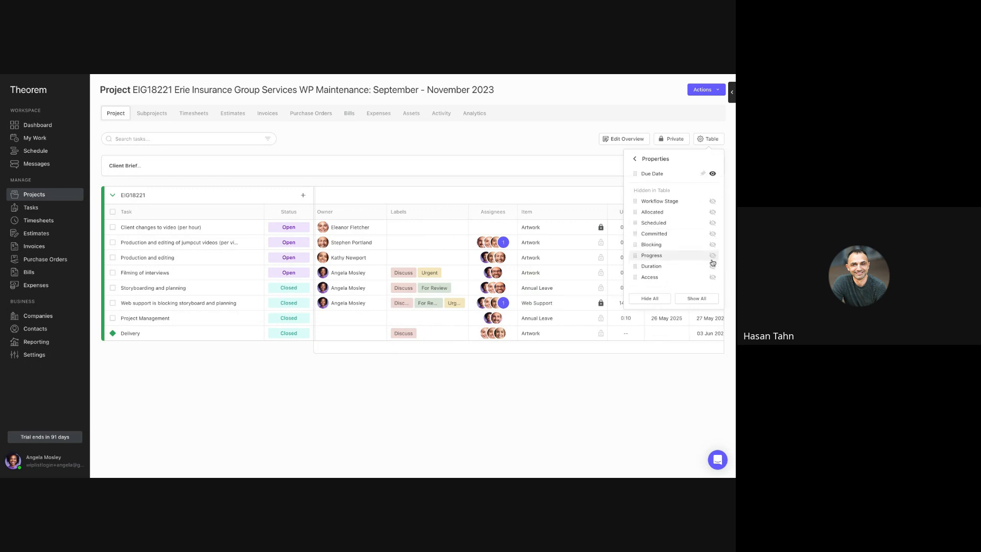
scroll(712, 260, "up", 1)
left_click(549, 142)
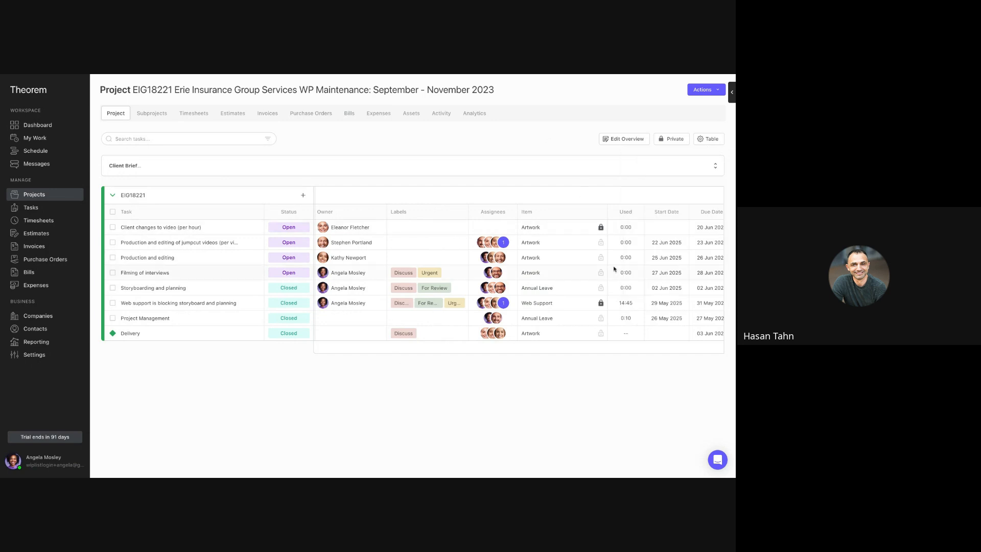
- Pin the Owner column next to the Status column in the fixed part of the task table
scroll(613, 270, "right", 1)
scroll(614, 270, "left", 1)
scroll(394, 245, "right", 1)
scroll(394, 245, "left", 1)
left_click_drag(373, 214, 299, 211)
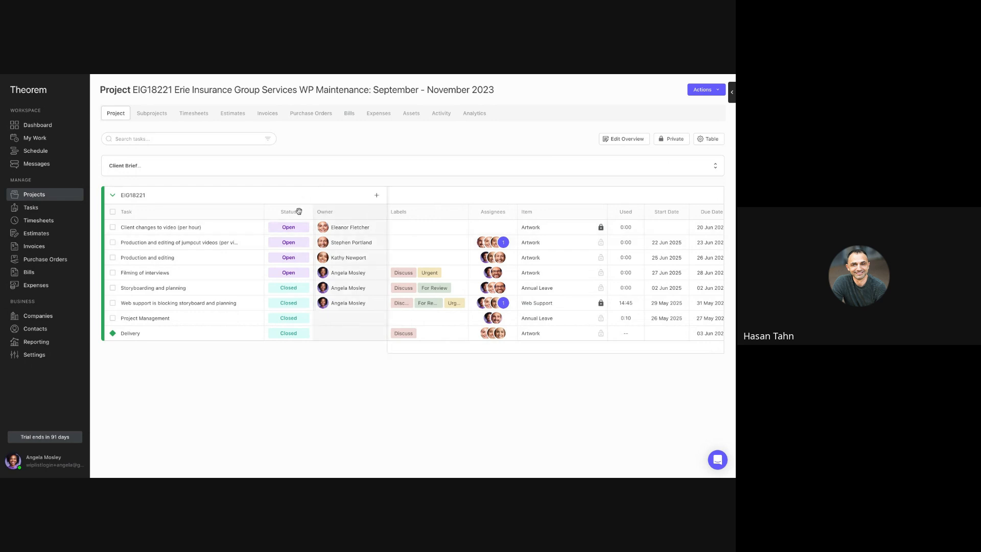
scroll(485, 232, "right", 1)
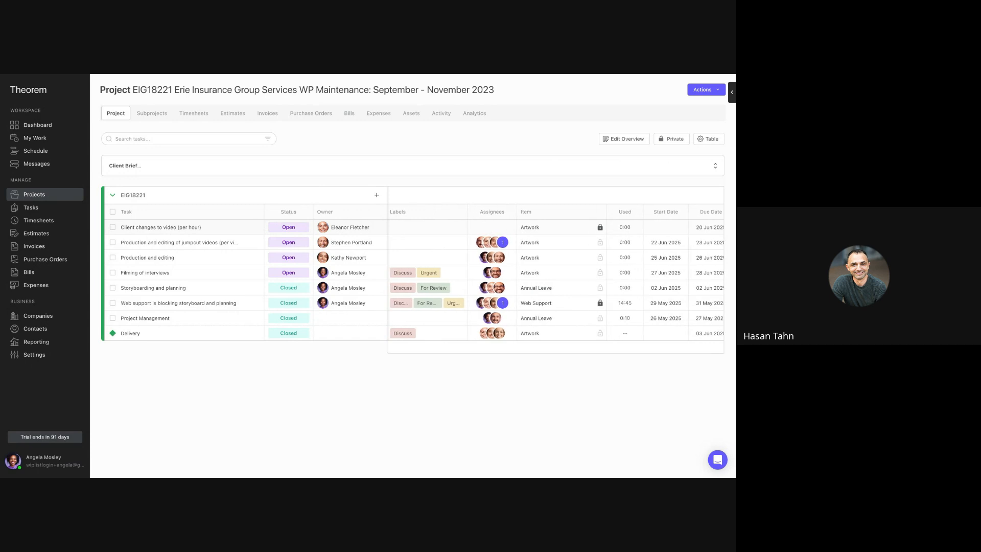
- Pin the Assignee property in the table's property settings and unpin it again
left_click(707, 143)
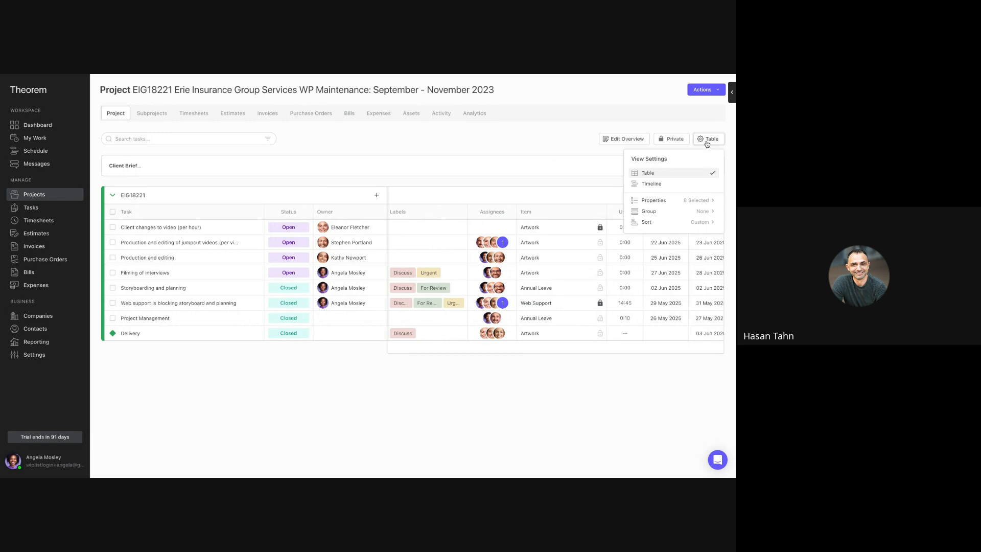
left_click(692, 201)
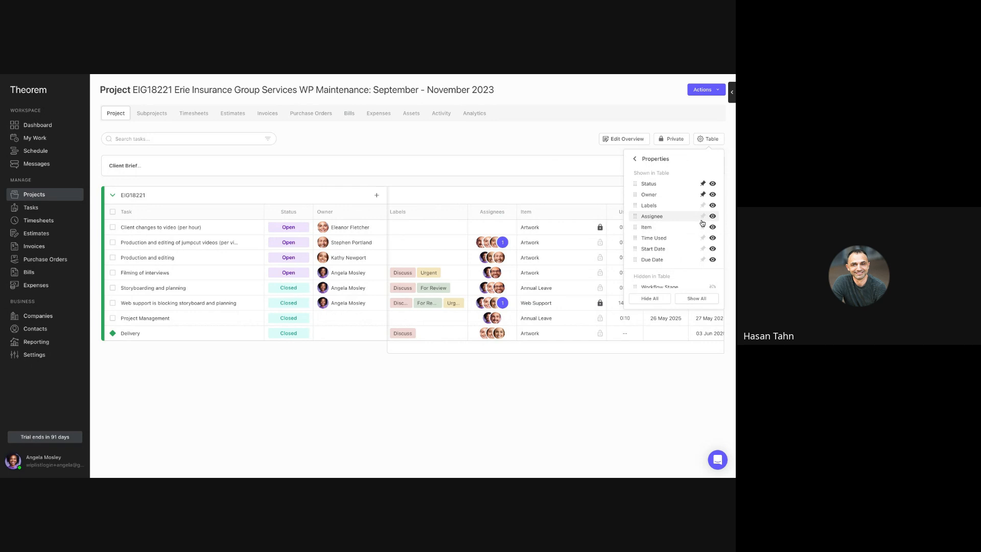
left_click(703, 217)
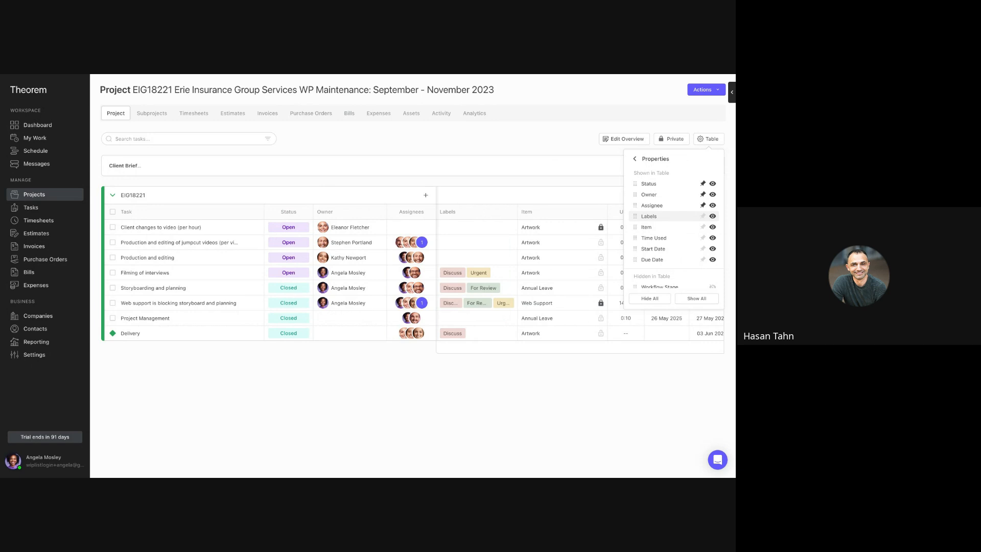
left_click(702, 208)
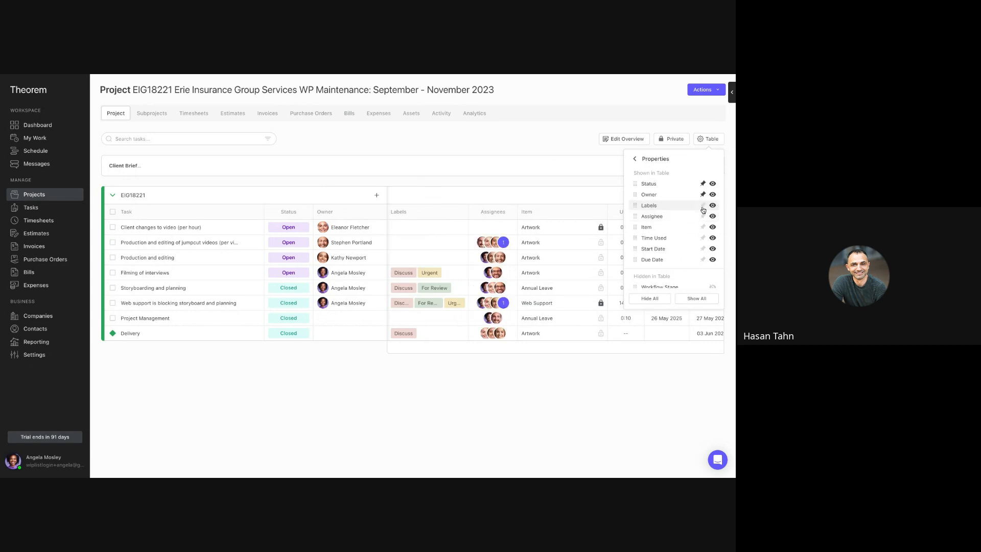
- Reorder the Time Used property up among the pinned columns between Status and Owner, and unpin it again
scroll(672, 259, "down", 1)
scroll(665, 259, "up", 1)
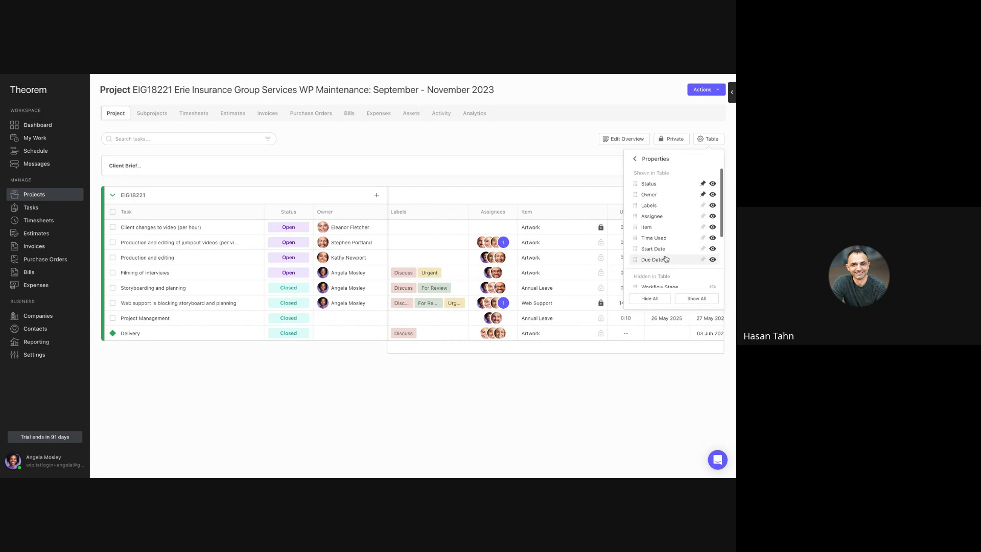
left_click_drag(634, 238, 636, 197)
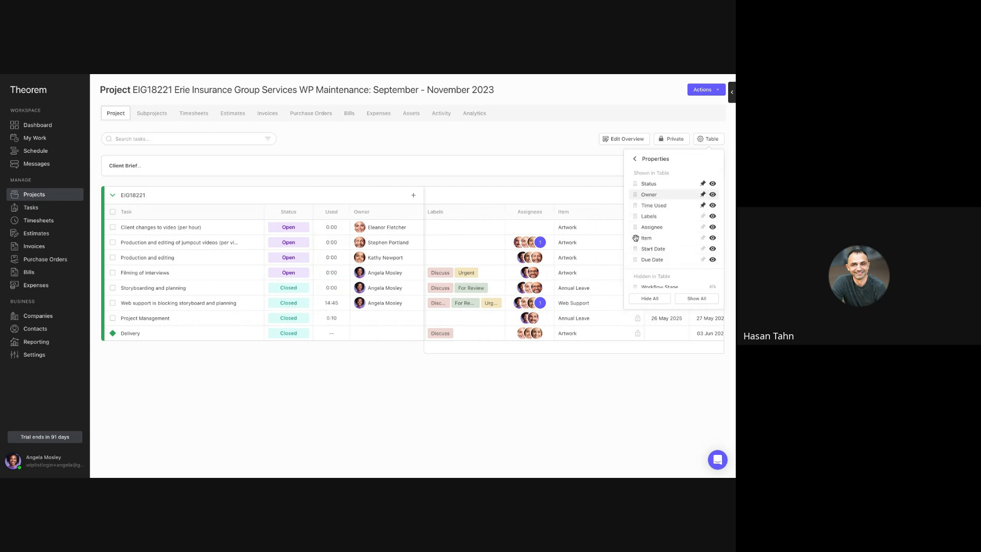
left_click(703, 206)
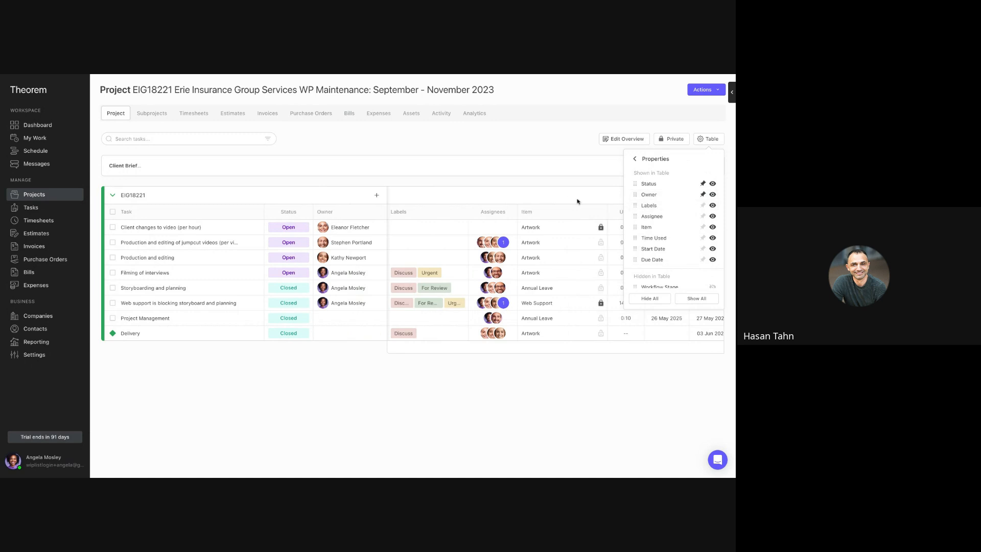
left_click(537, 187)
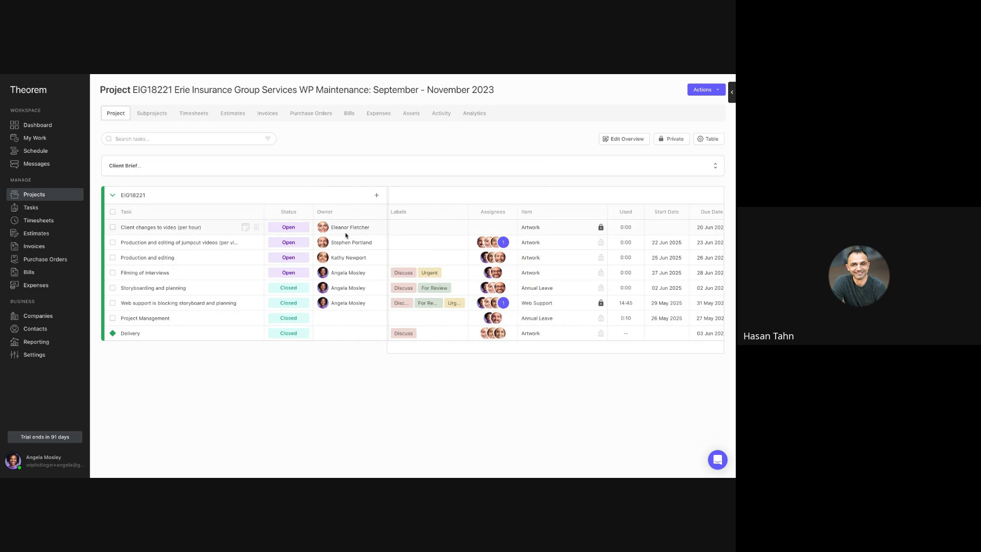
- Set the status of the "Client changes to video (per hour)" task to Closed
left_click(299, 227)
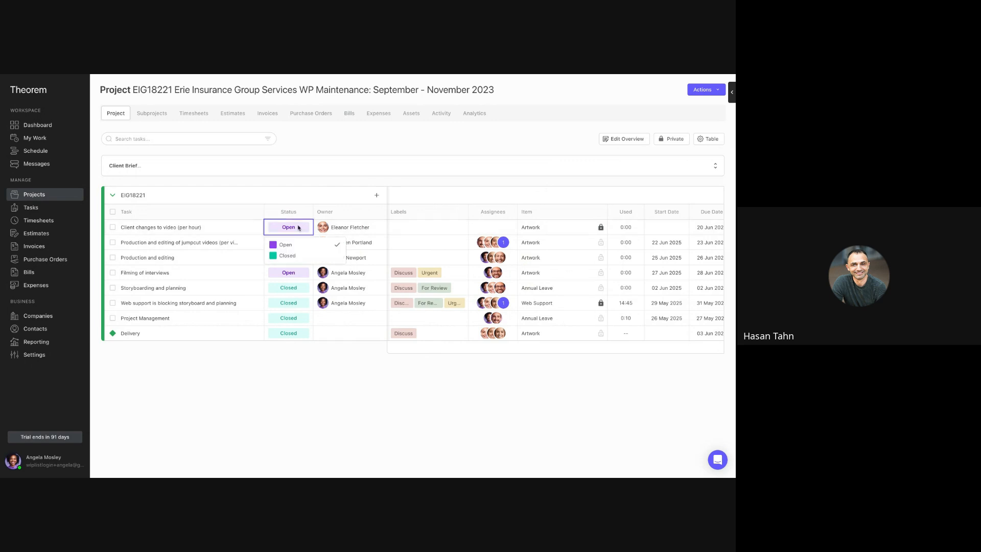
left_click(291, 256)
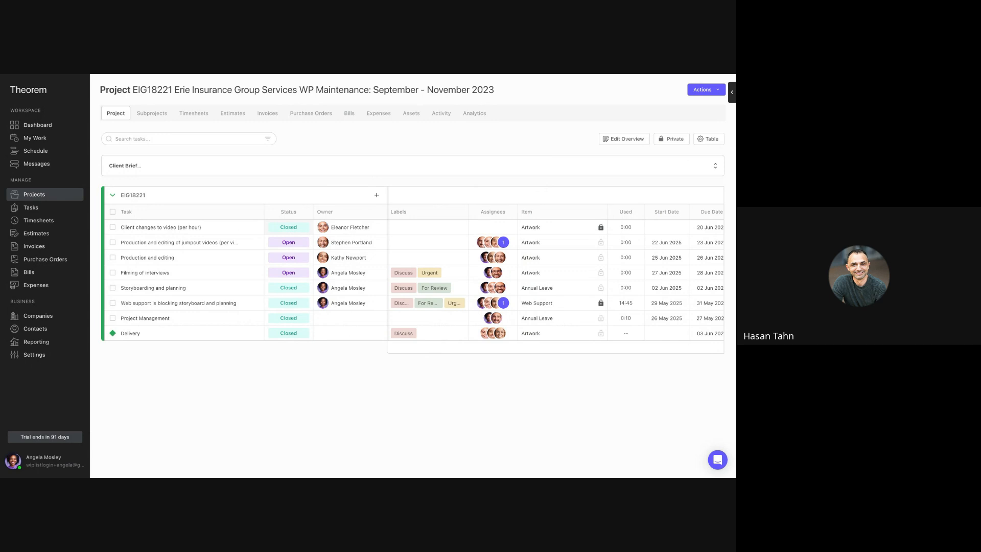
left_click(288, 227)
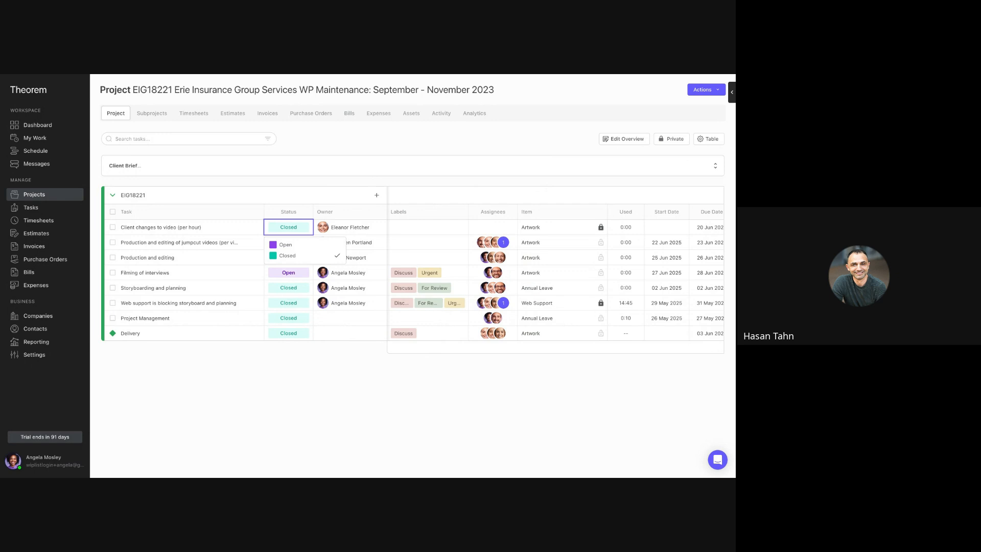
left_click(289, 407)
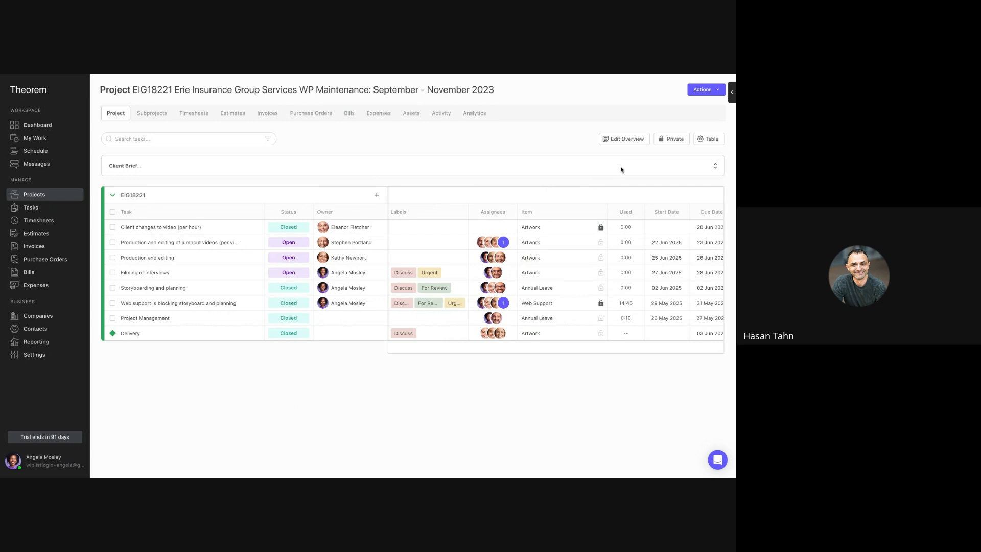
- Group the task table by Status and move the "Filming of interviews" task from the Open group into the Closed group
left_click(716, 144)
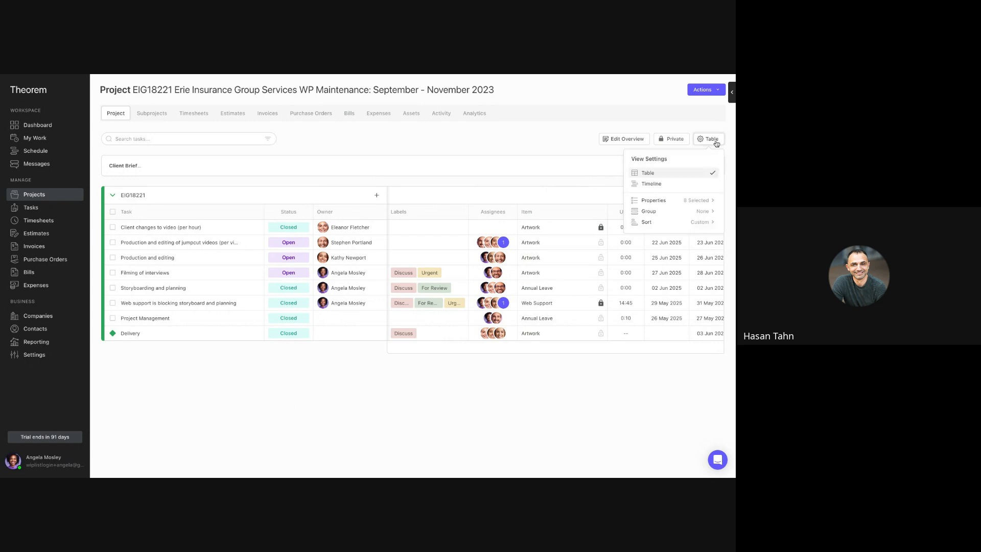
left_click(679, 212)
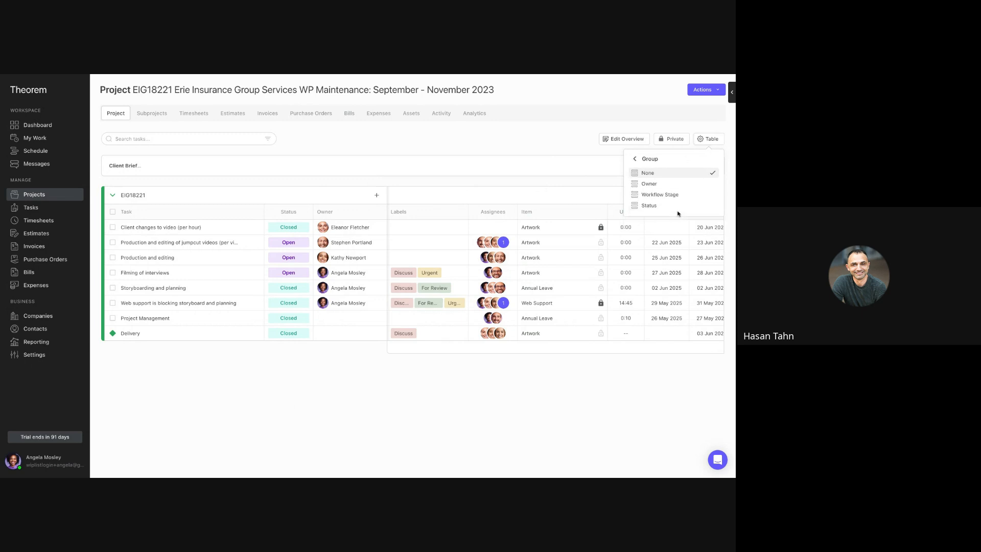
left_click(663, 206)
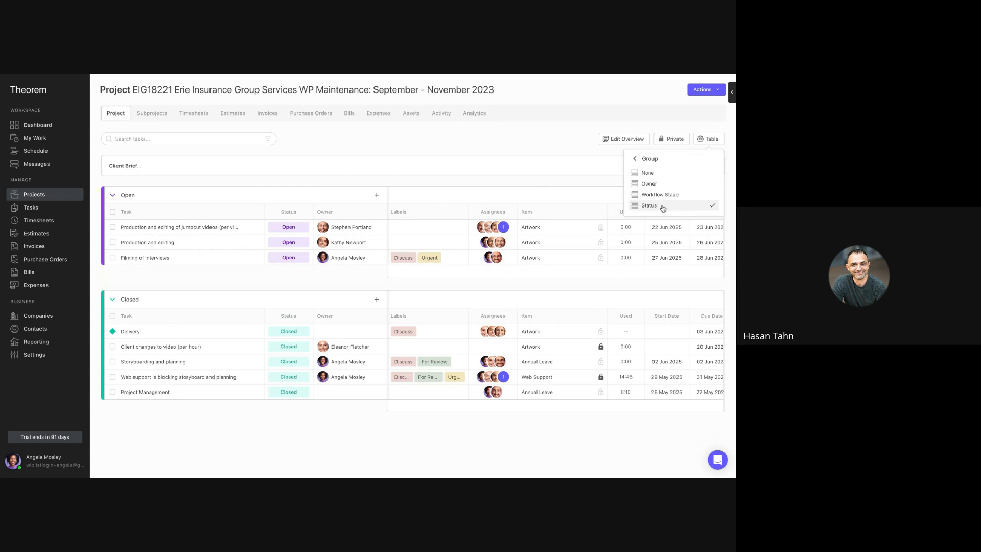
left_click(520, 140)
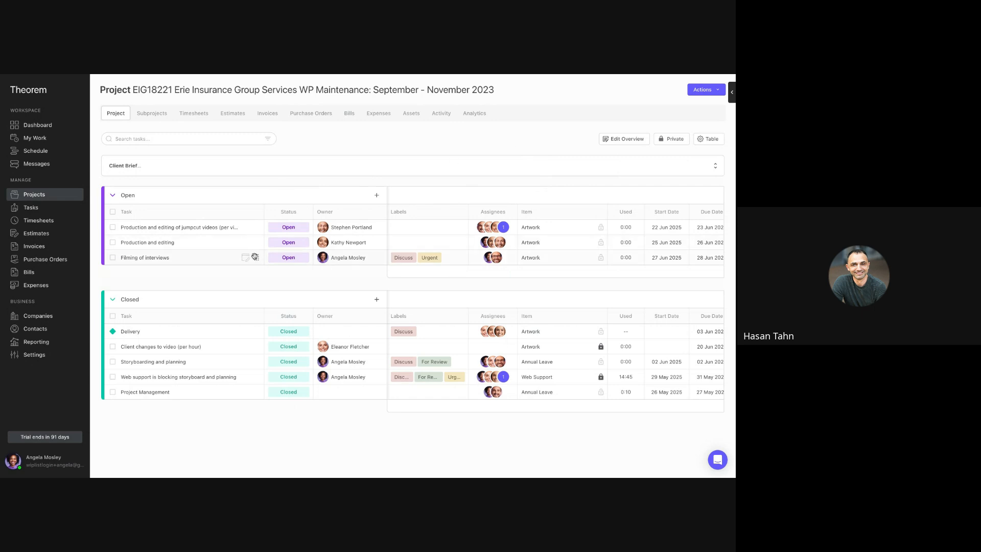
left_click_drag(254, 258, 255, 259)
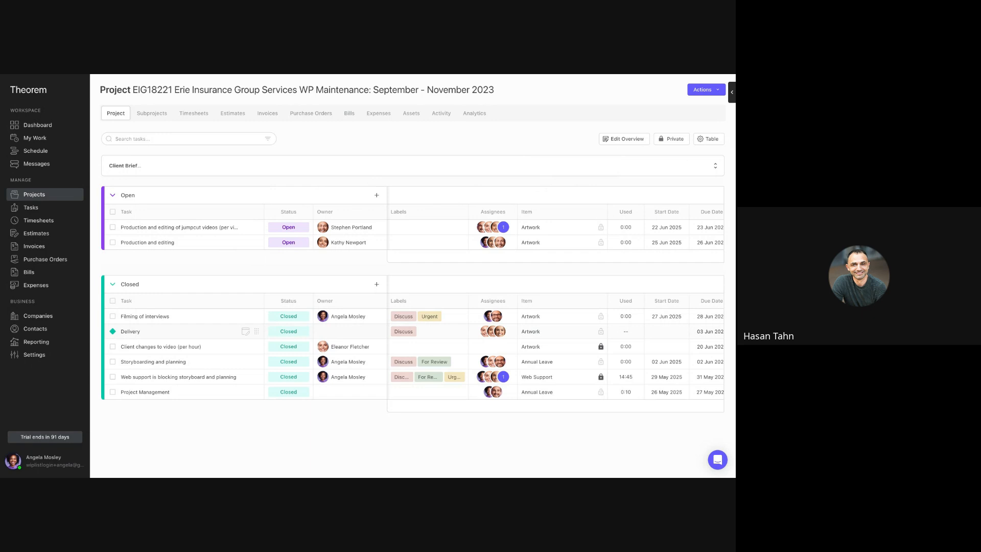
- Try grouping the task table by Workflow Stage, and set the grouping back to None
left_click(707, 141)
left_click(658, 213)
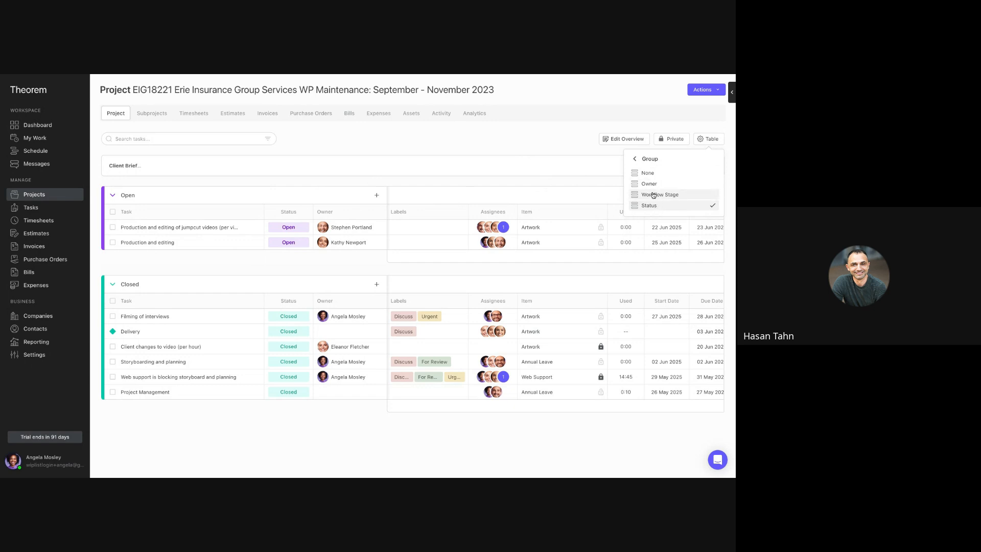
left_click(653, 196)
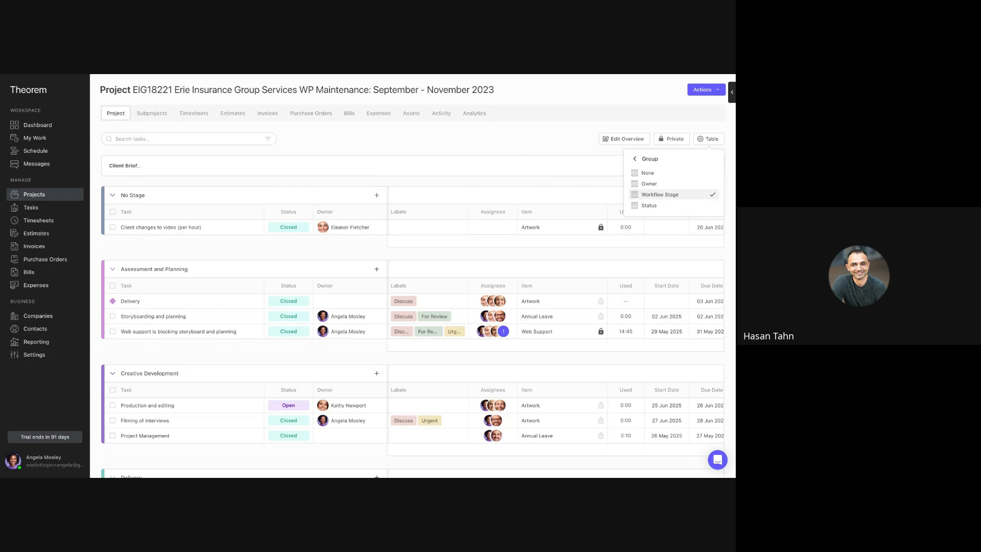
left_click(648, 173)
left_click(546, 148)
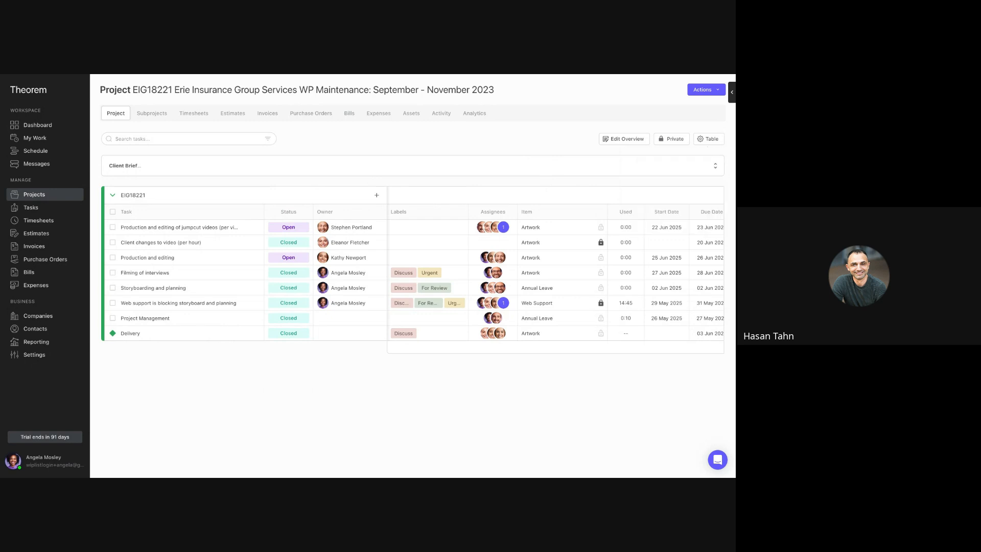
- Switch the project's tasks to the Timeline view and set its grouping to None
left_click(706, 141)
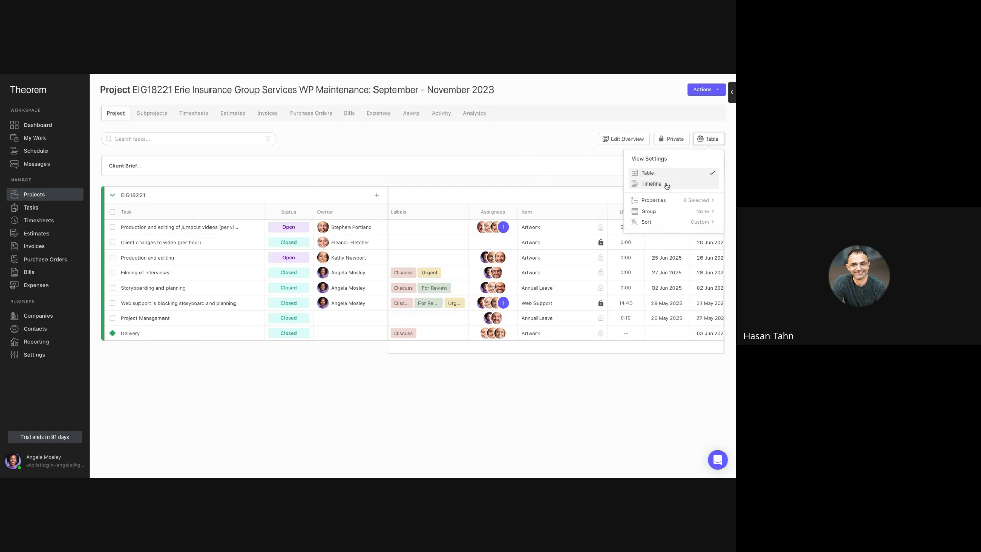
left_click(666, 185)
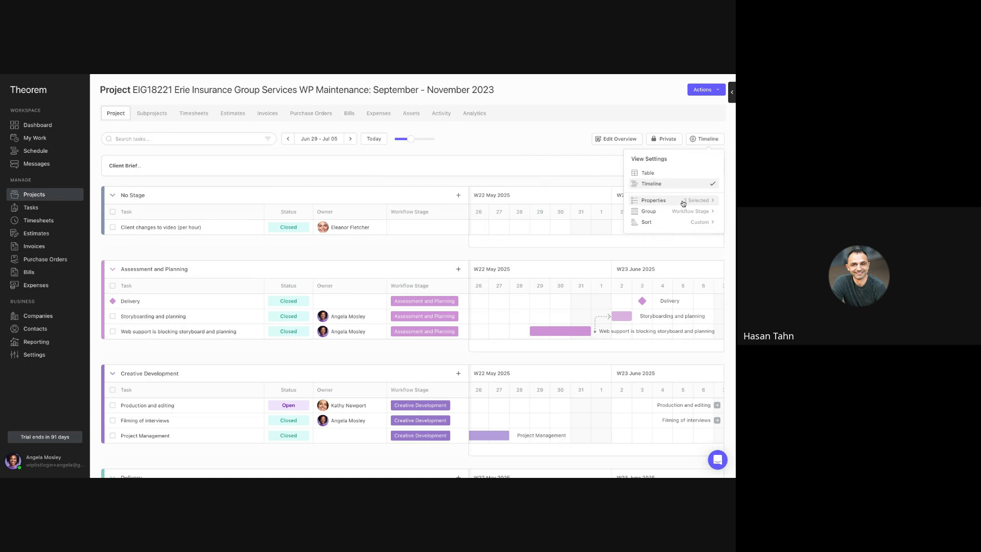
left_click(664, 211)
left_click(653, 174)
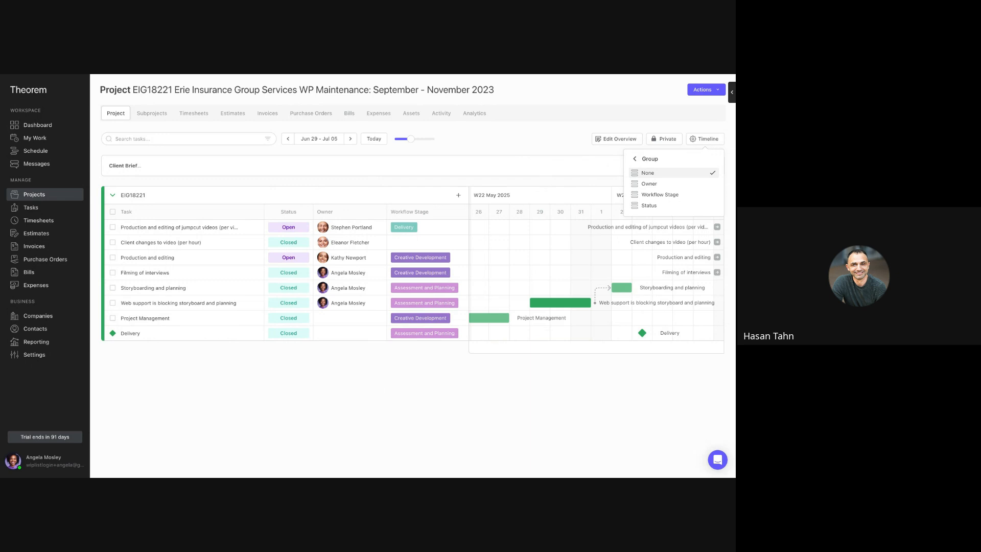
- Hide the Owner and Workflow Stage properties in the timeline so that Status is the only property shown
left_click(635, 159)
left_click(656, 201)
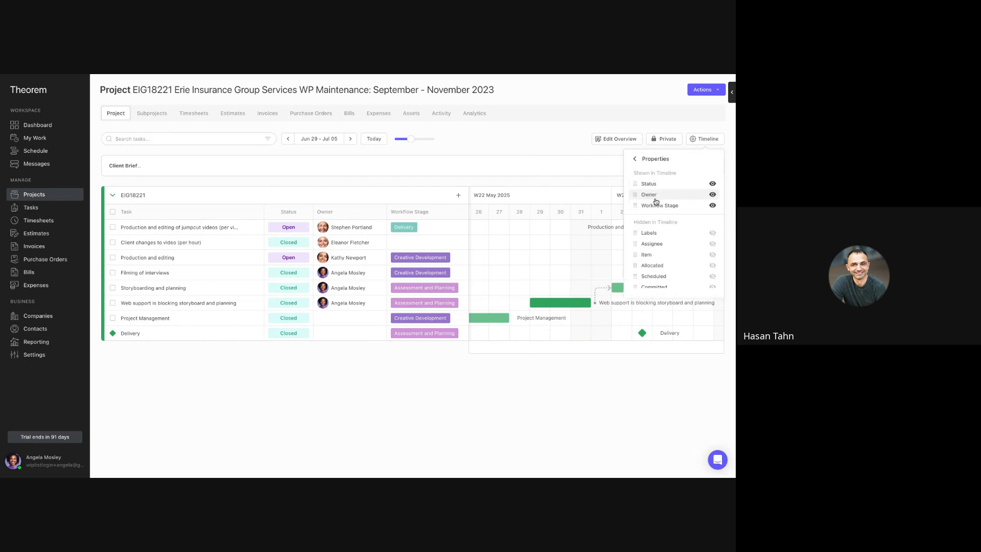
left_click(711, 195)
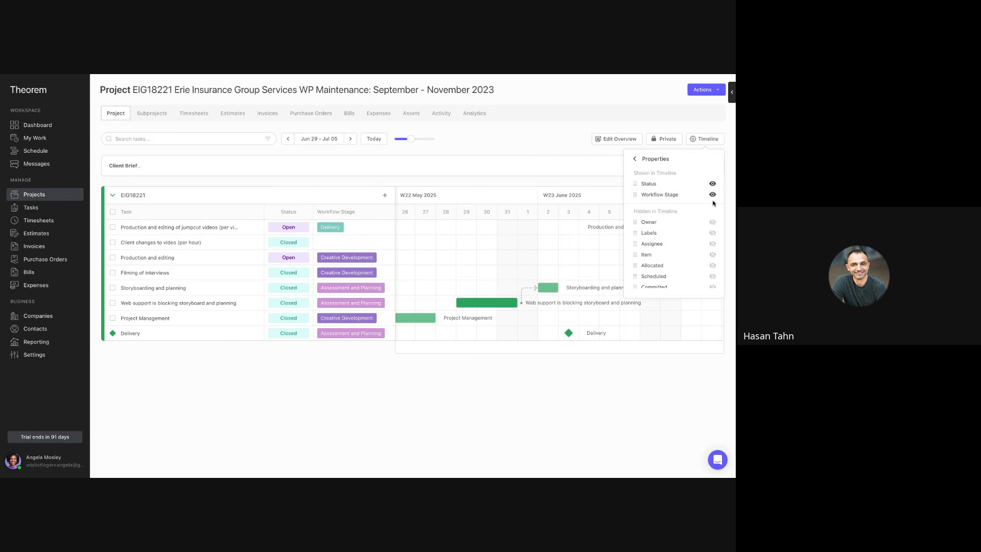
left_click(712, 195)
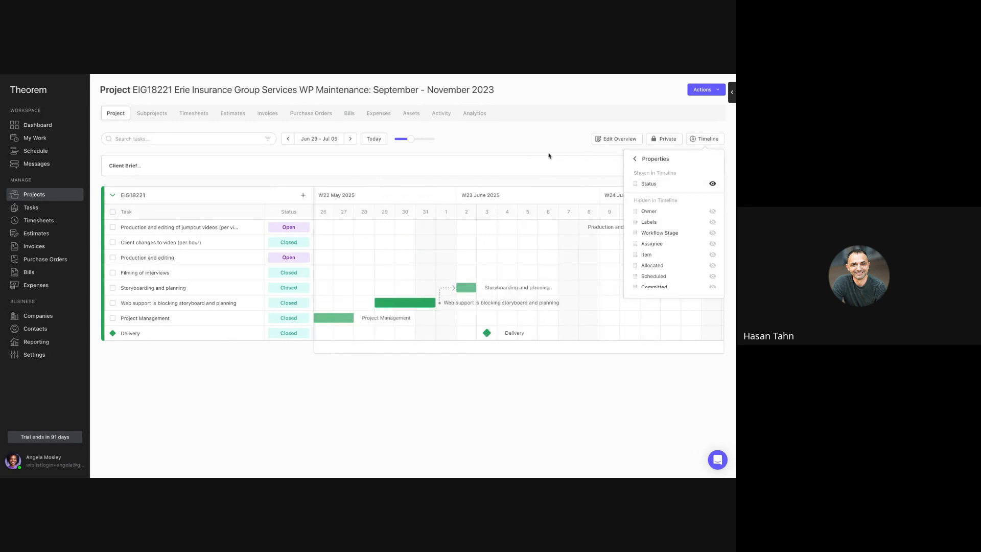
left_click(531, 151)
scroll(482, 242, "right", 5)
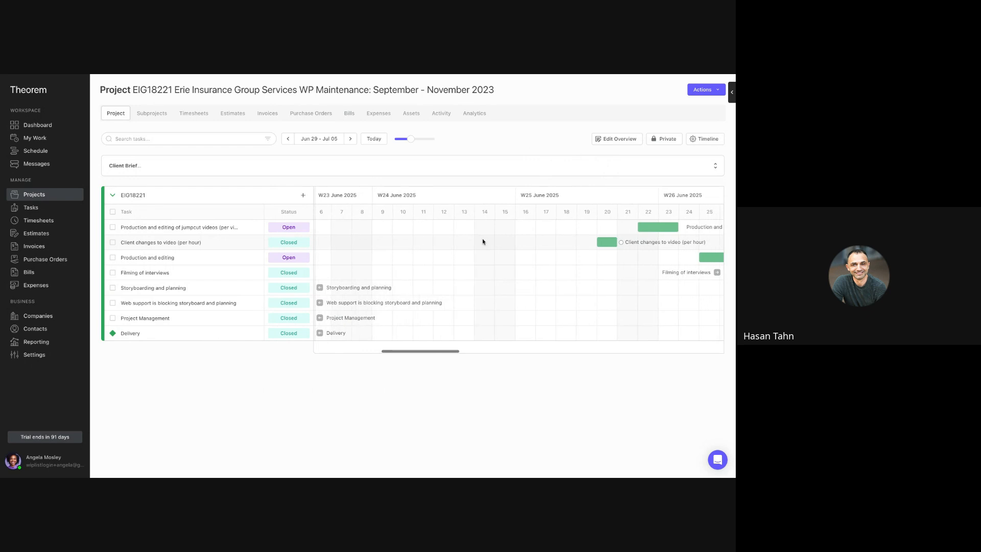
- Link the jumpcut videos task to the "Production and editing" task as a dependency in the timeline, and delete that link
scroll(483, 242, "left", 4)
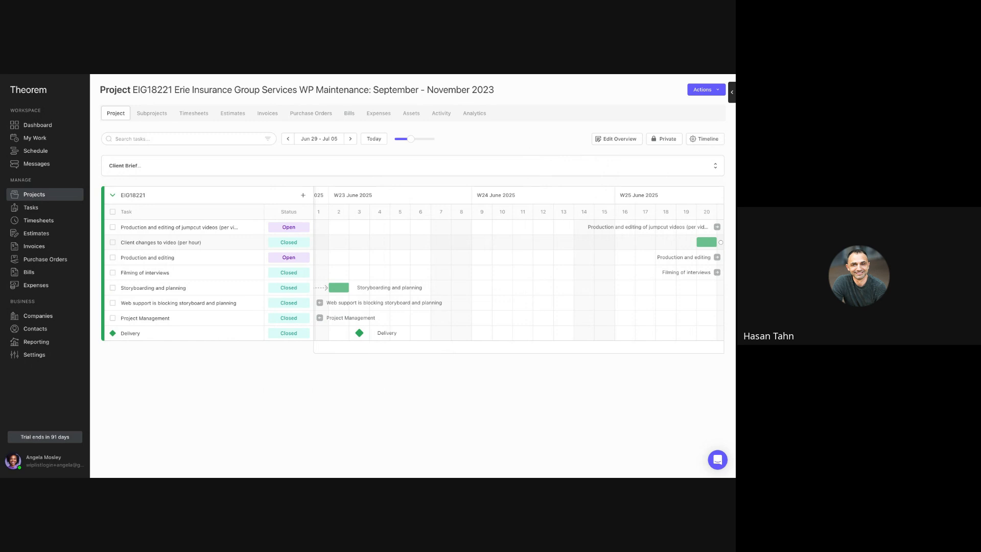
scroll(459, 265, "left", 2)
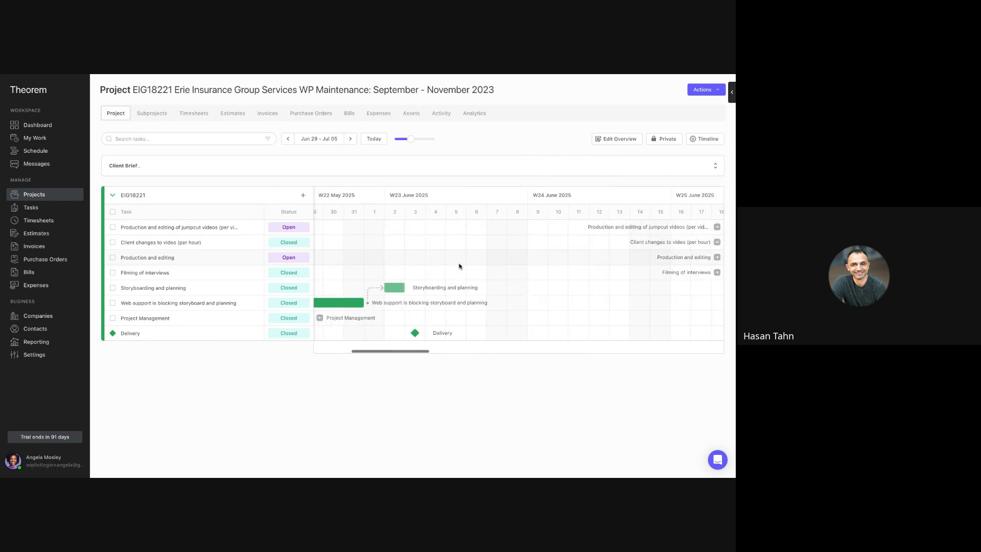
scroll(459, 266, "right", 6)
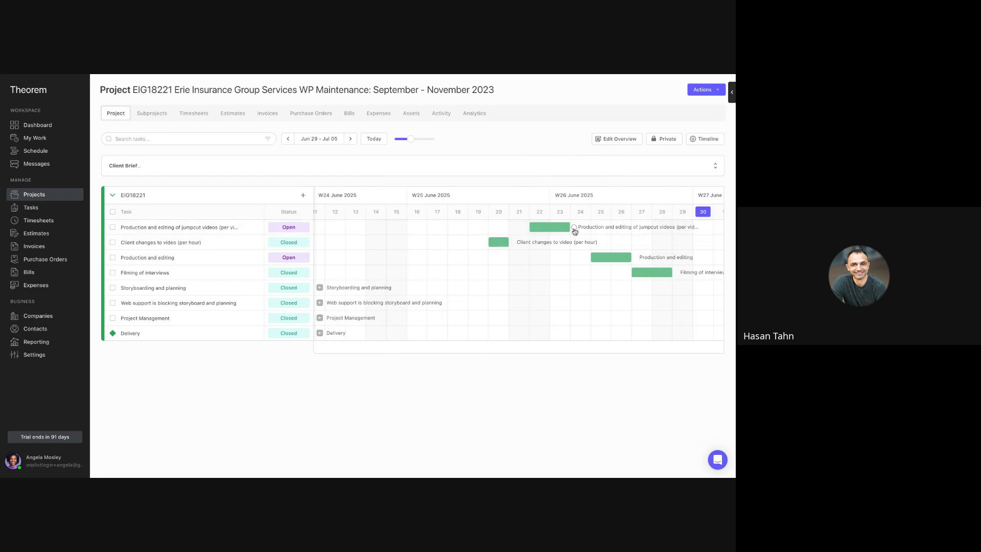
left_click_drag(574, 227, 578, 257)
left_click(577, 260)
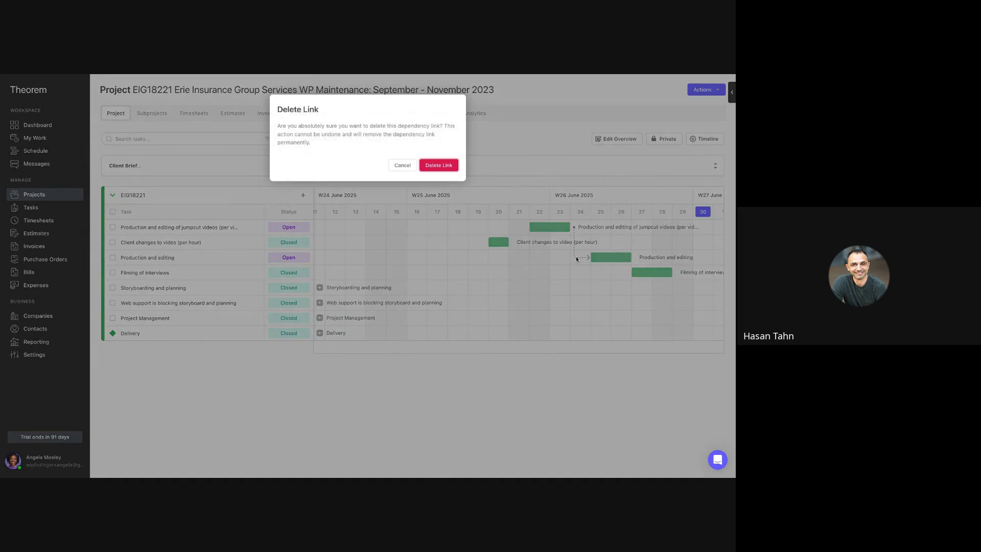
left_click(449, 165)
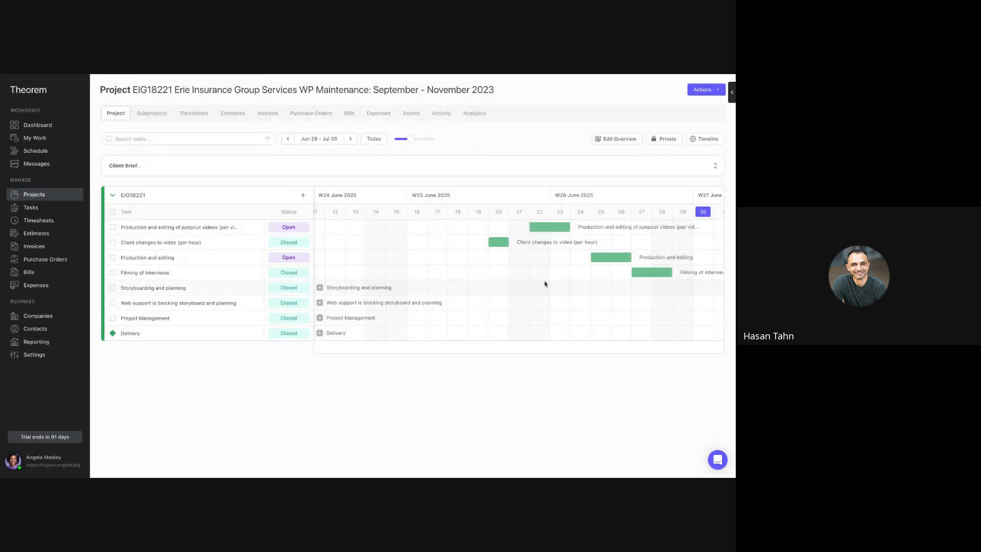
- Browse the timeline by jumping to the "Storyboarding and planning" and "Client changes to video" bars, the following week and today's date
left_click(354, 292)
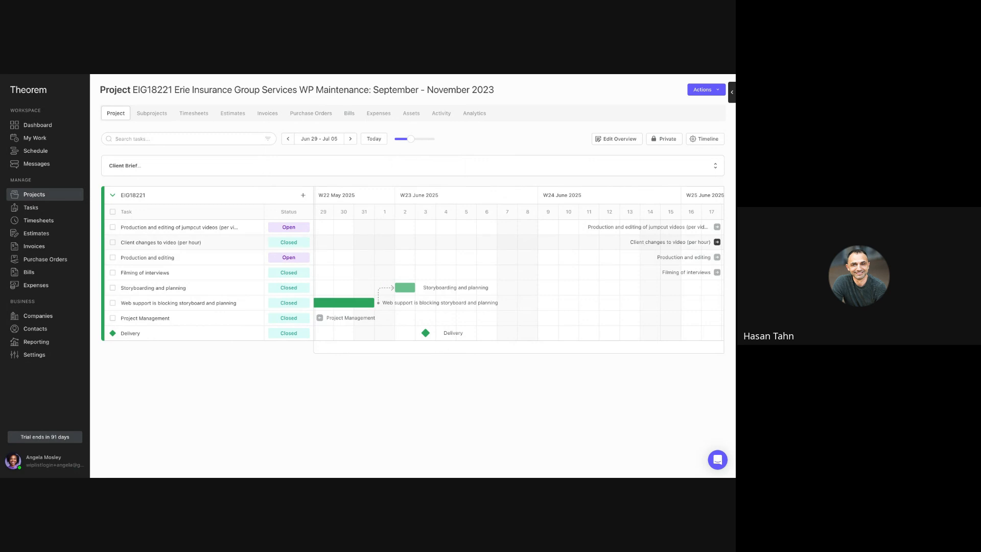
left_click(670, 242)
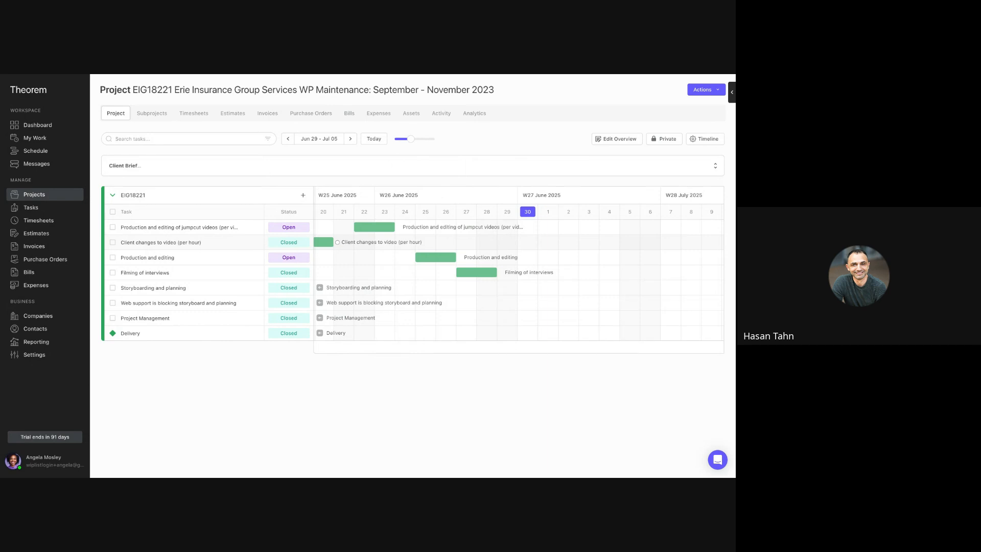
left_click(351, 141)
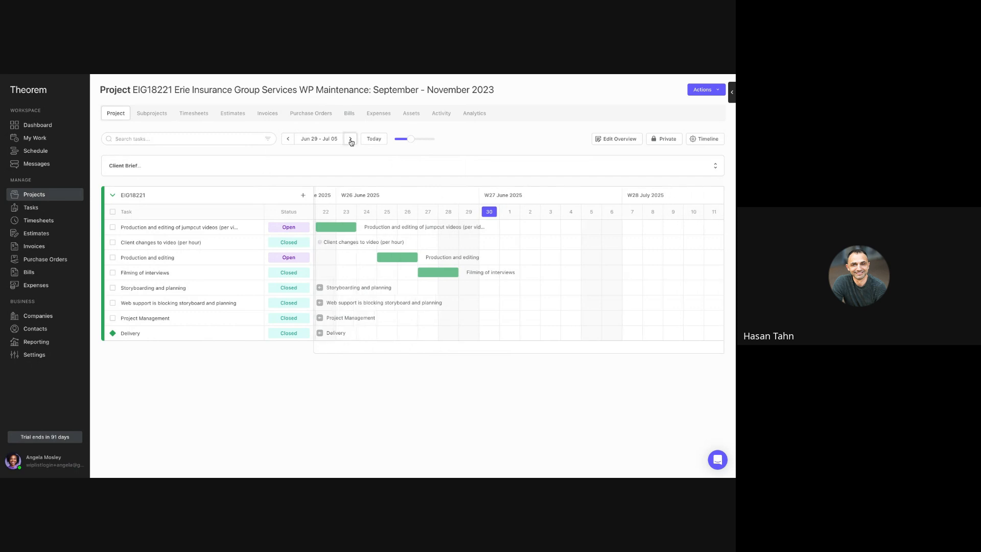
left_click(327, 142)
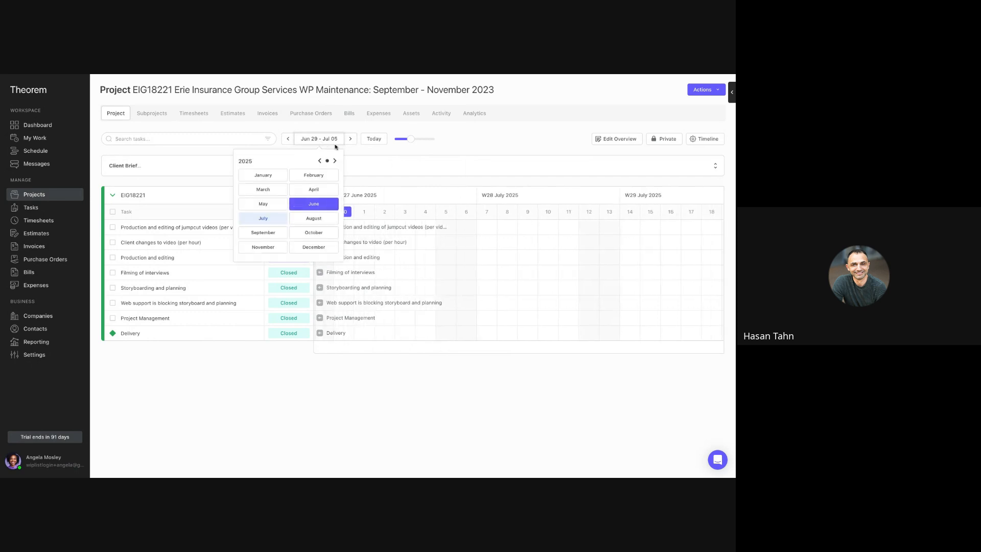
left_click(373, 156)
left_click(374, 139)
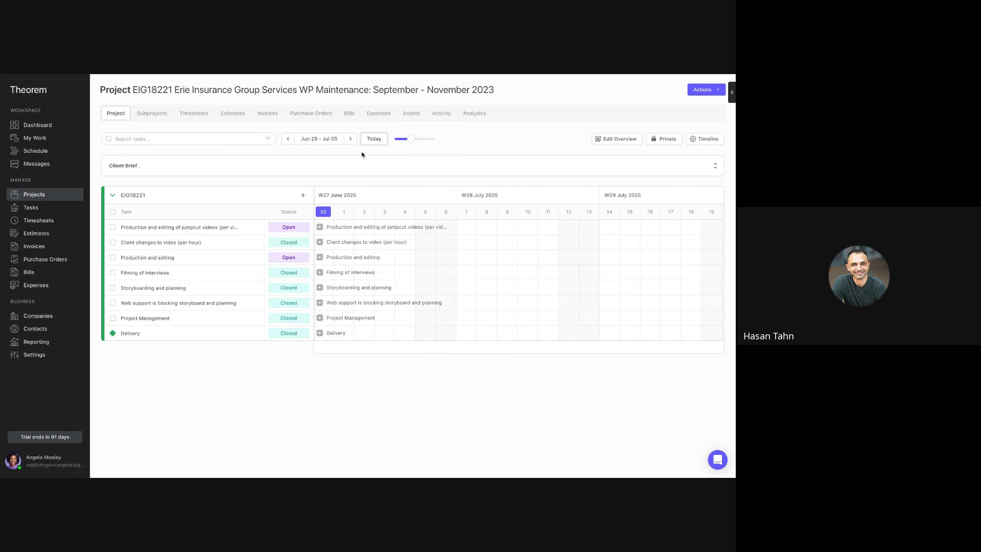
scroll(360, 244, "left", 5)
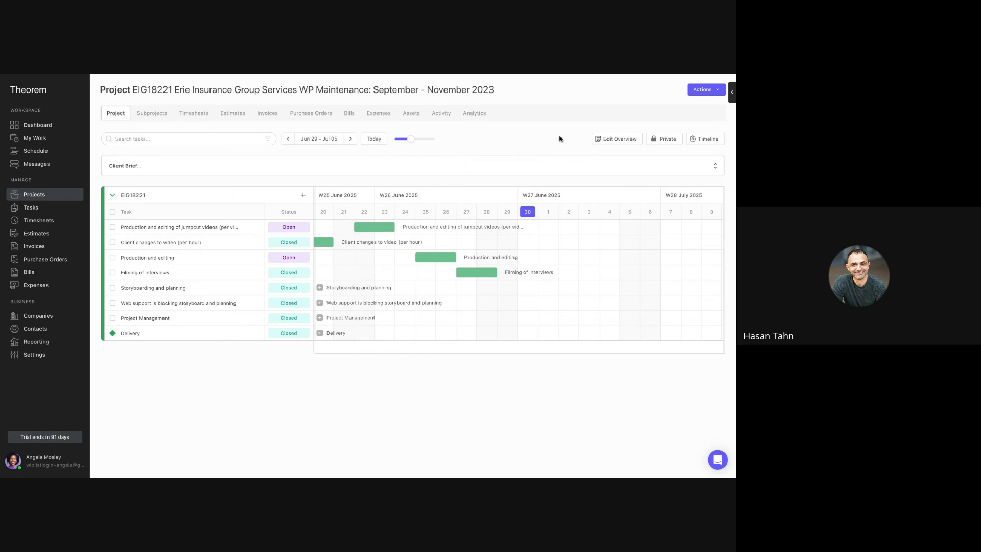
- Share the project with Public Access and copy its share link
left_click(658, 141)
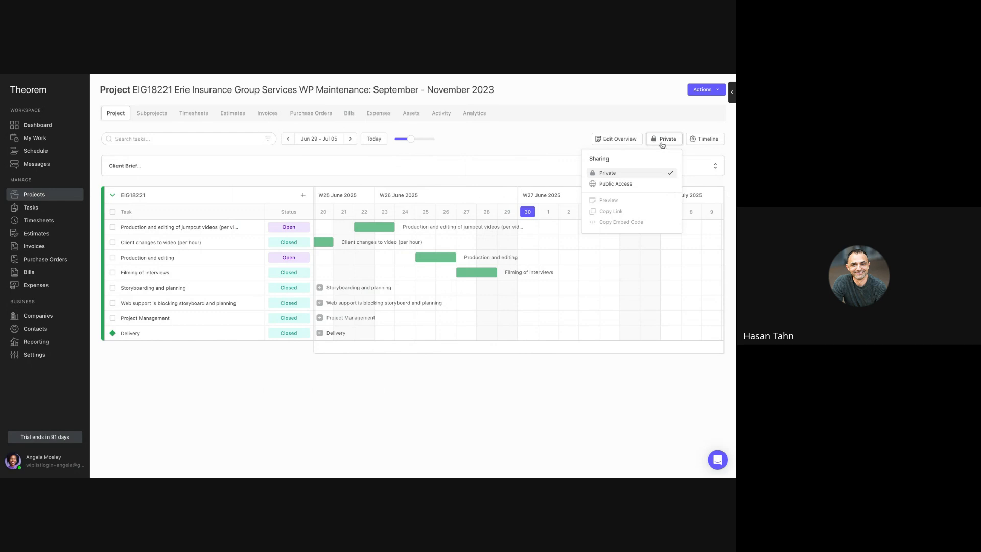
left_click(636, 187)
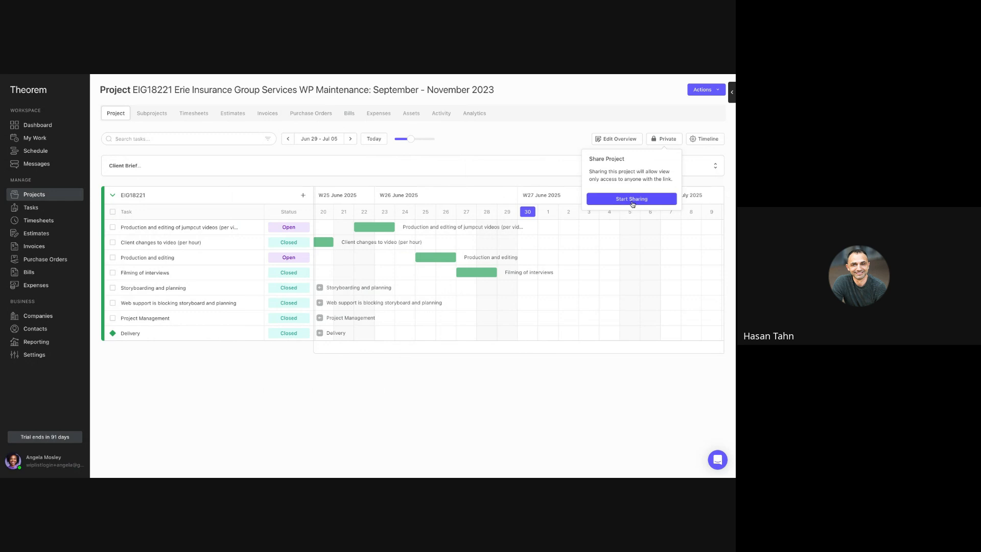
left_click(632, 204)
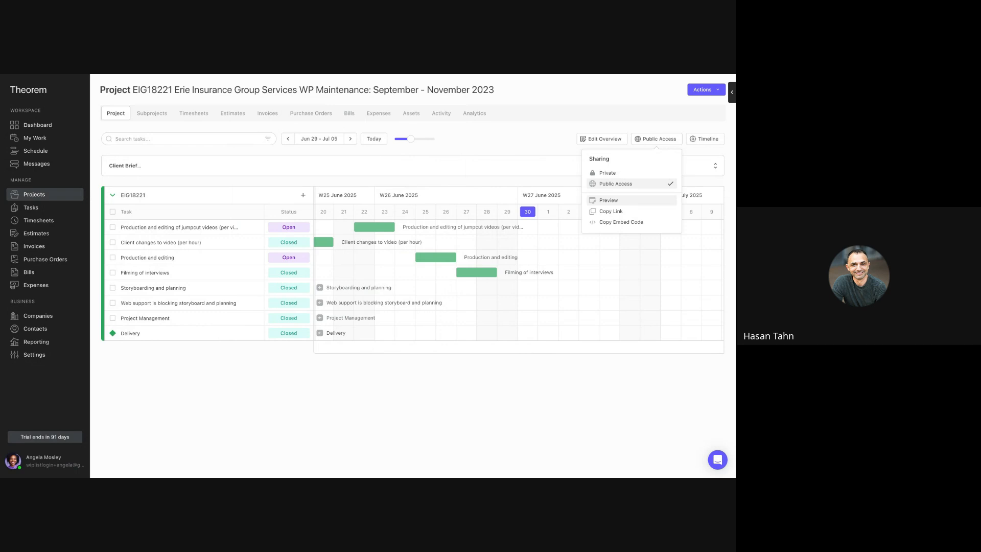
left_click(615, 211)
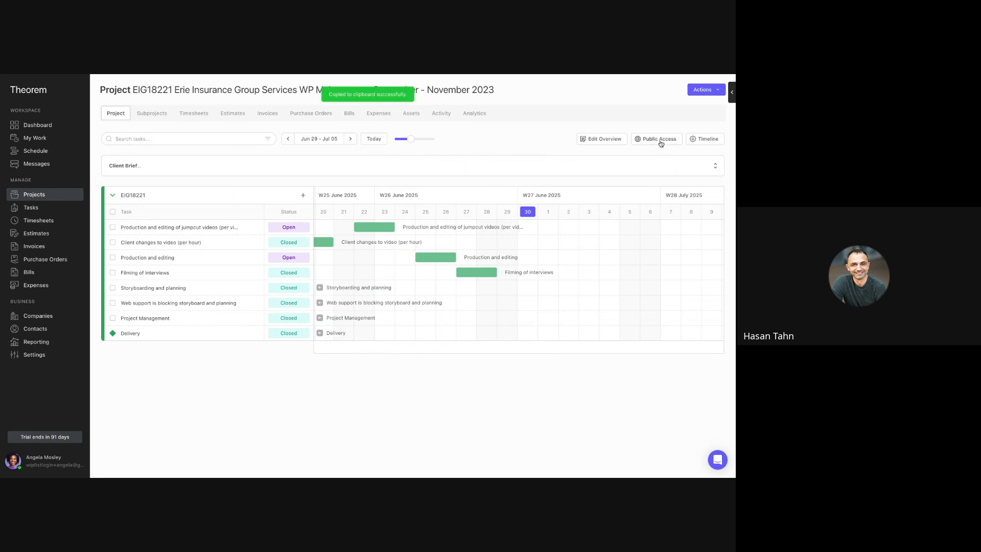
- Preview the publicly shared project timeline and return to the project
left_click(660, 144)
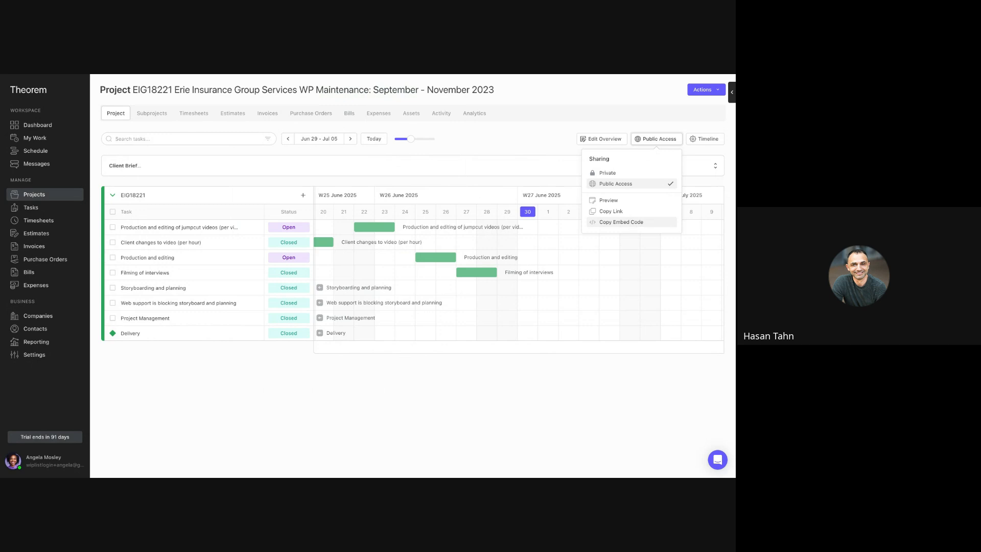
left_click(615, 203)
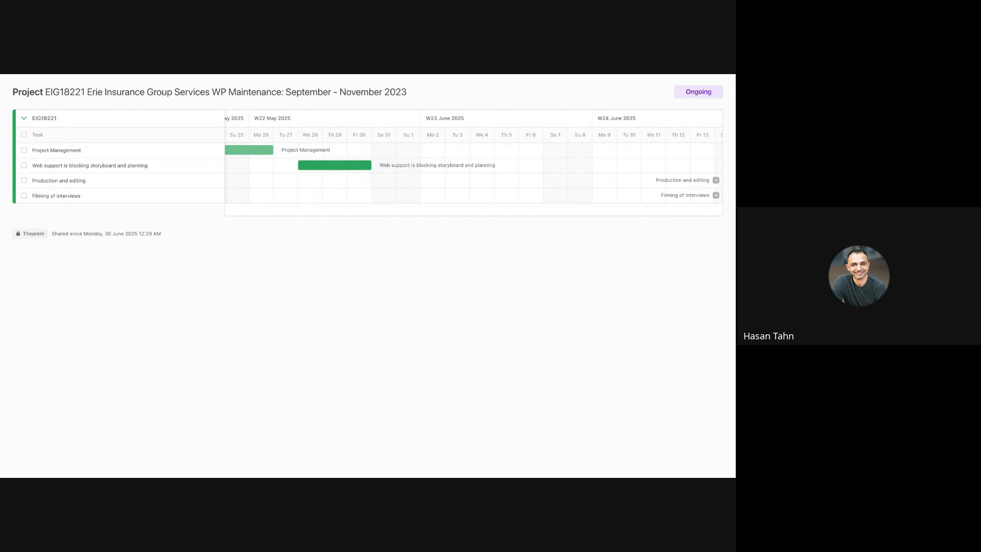
key("ctrl+shift+Tab")
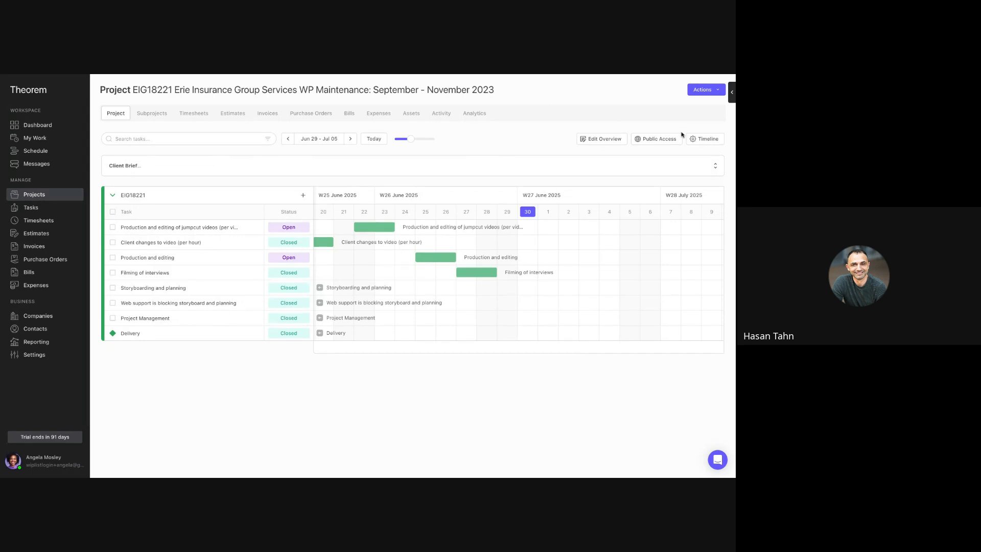
- Show the Access property as a column in the timeline
left_click(701, 140)
left_click(664, 200)
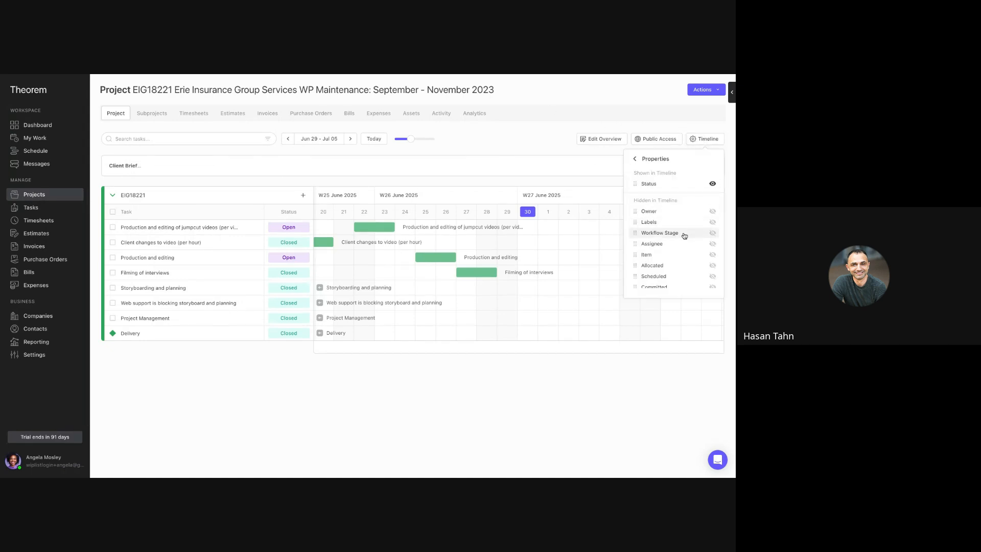
scroll(683, 233, "down", 3)
left_click(712, 281)
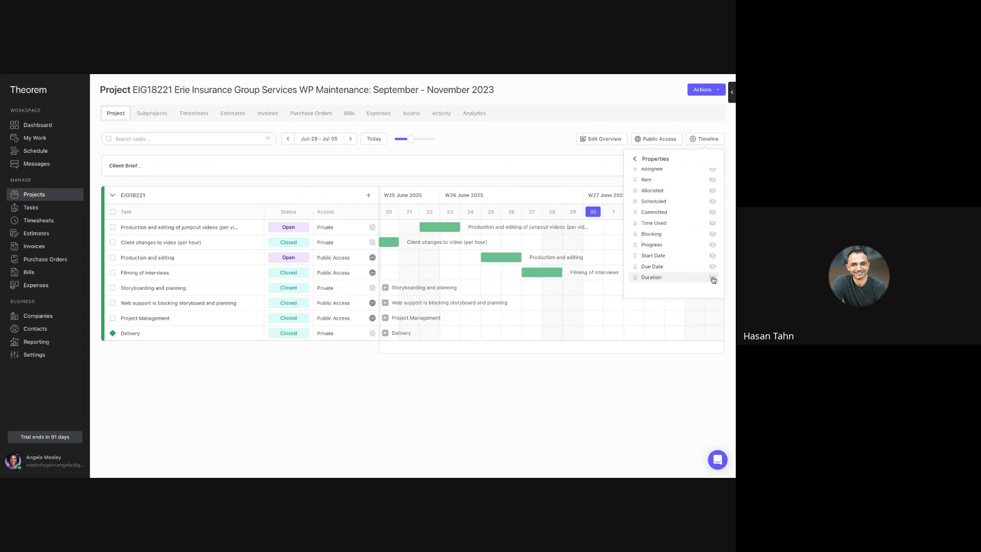
left_click(522, 143)
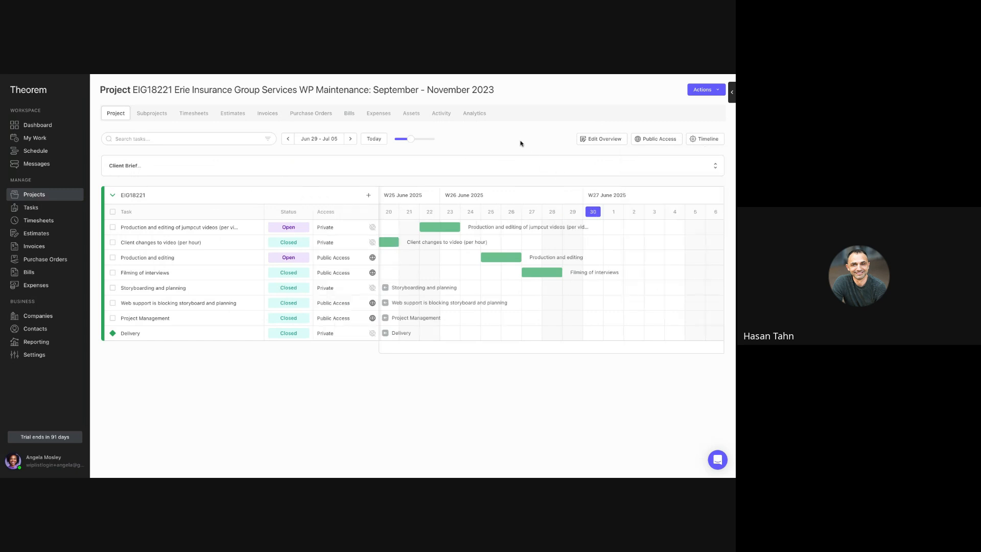
- Set the client changes, jumpcut videos, storyboarding and Delivery tasks to Public Access, and check the shared preview before returning to the project
left_click(373, 243)
left_click(372, 227)
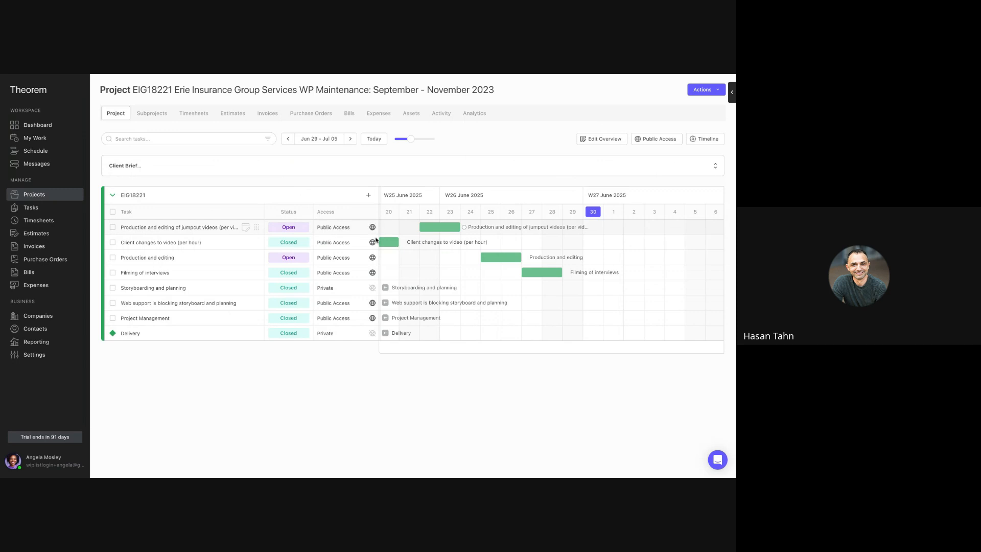
left_click(372, 288)
left_click(372, 333)
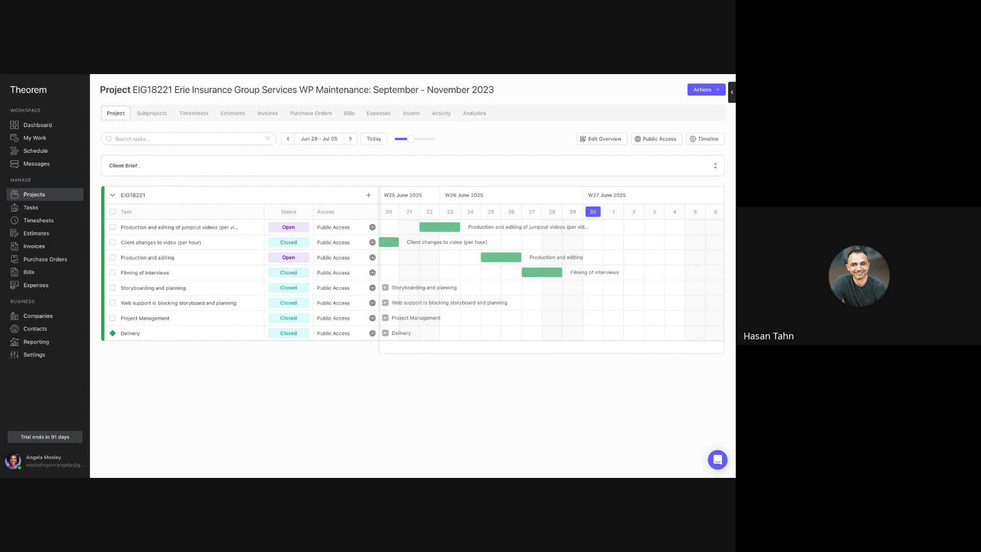
key("ctrl+Tab")
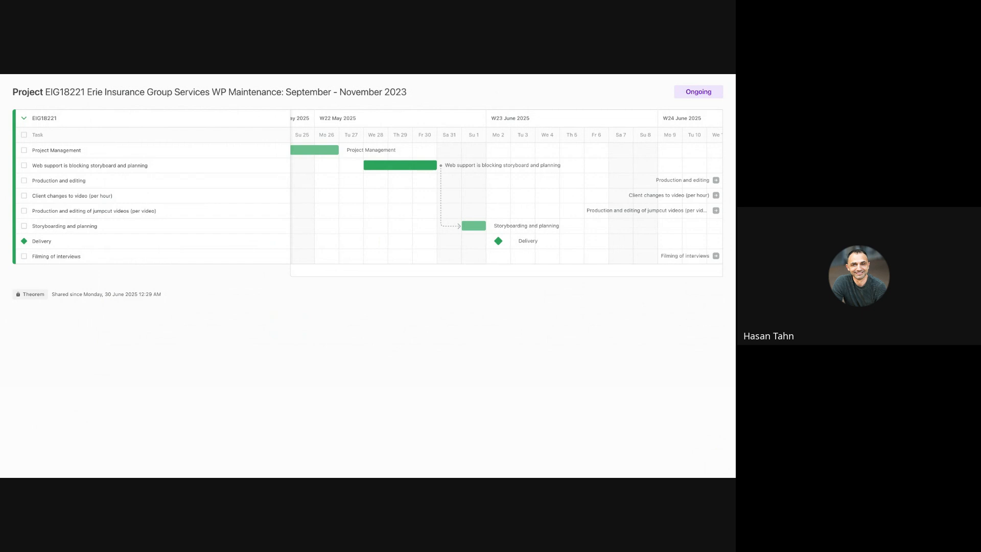
key("ctrl+shift+Tab")
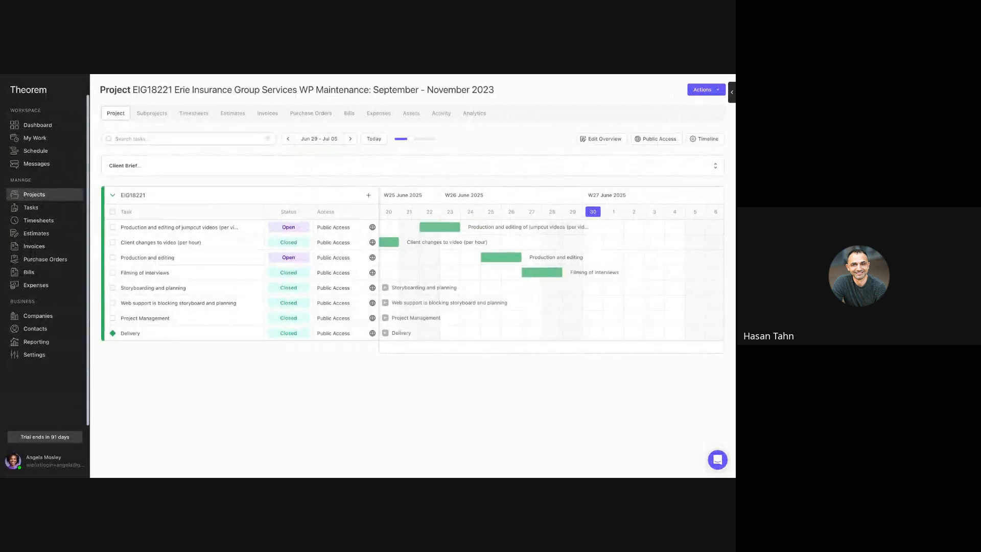